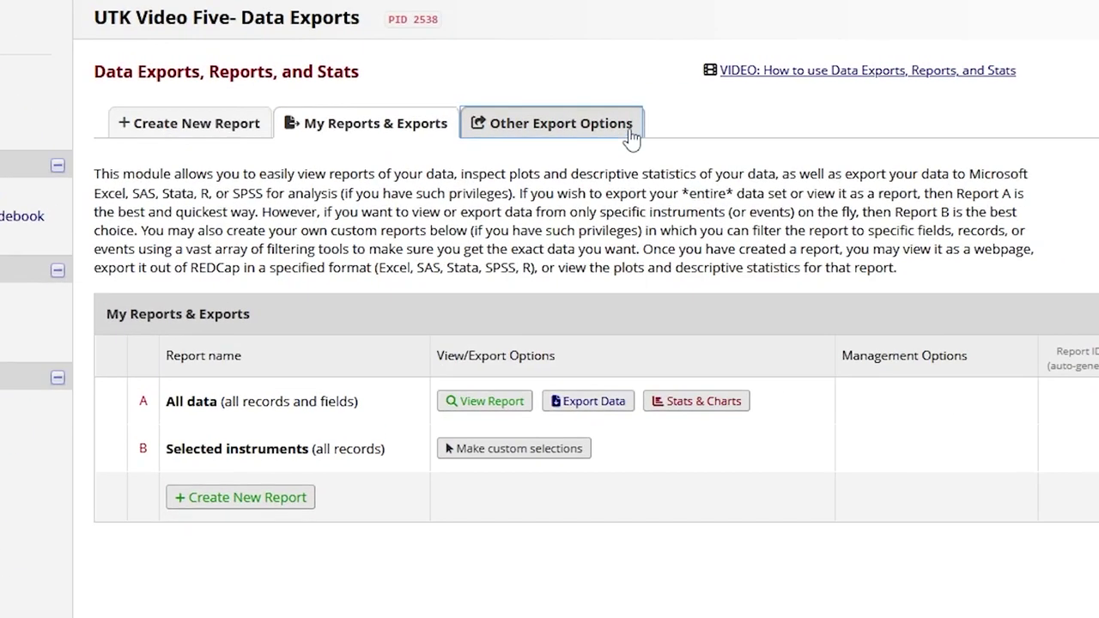
Show the Other Export Options tab with the whole-project XML and all-records PDF exports.
{"action": "left_click", "coordinate": [519, 106]}
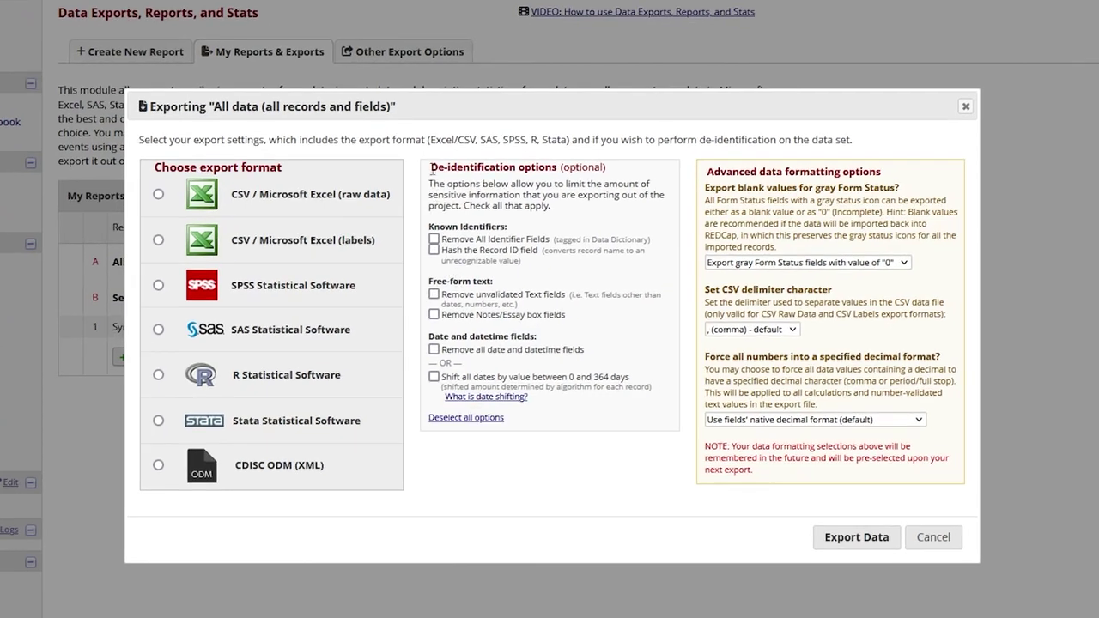
Highlight the identifier, free-form text and date de-identification options, then scroll through the dialog.
{"action": "triple_click", "coordinate": [432, 229]}
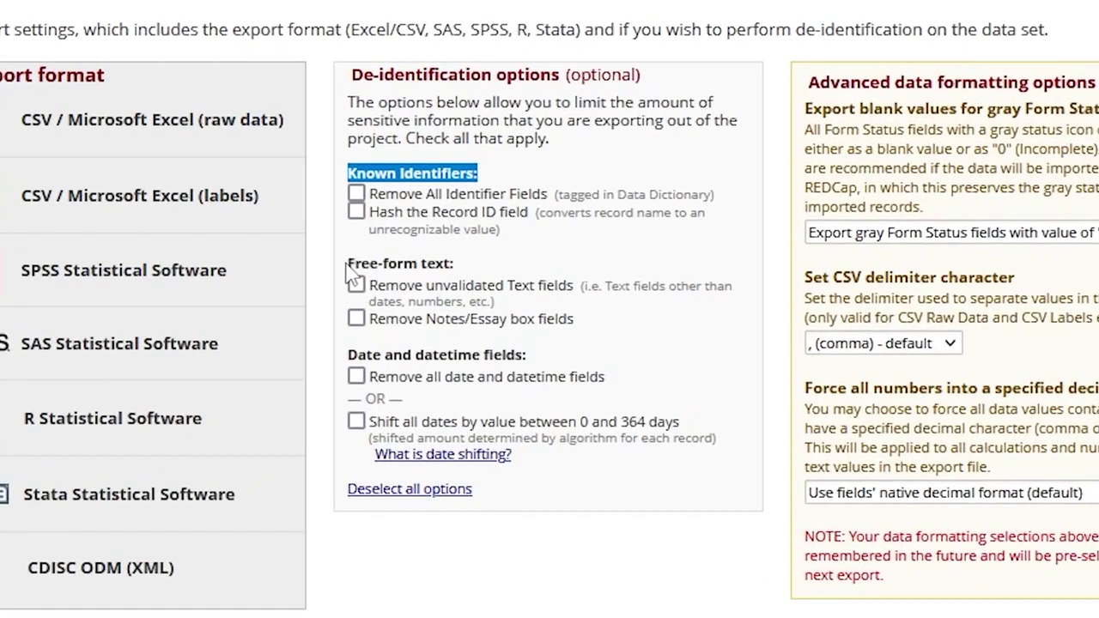
{"action": "left_click_drag", "start_coordinate": [347, 265], "coordinate": [470, 267]}
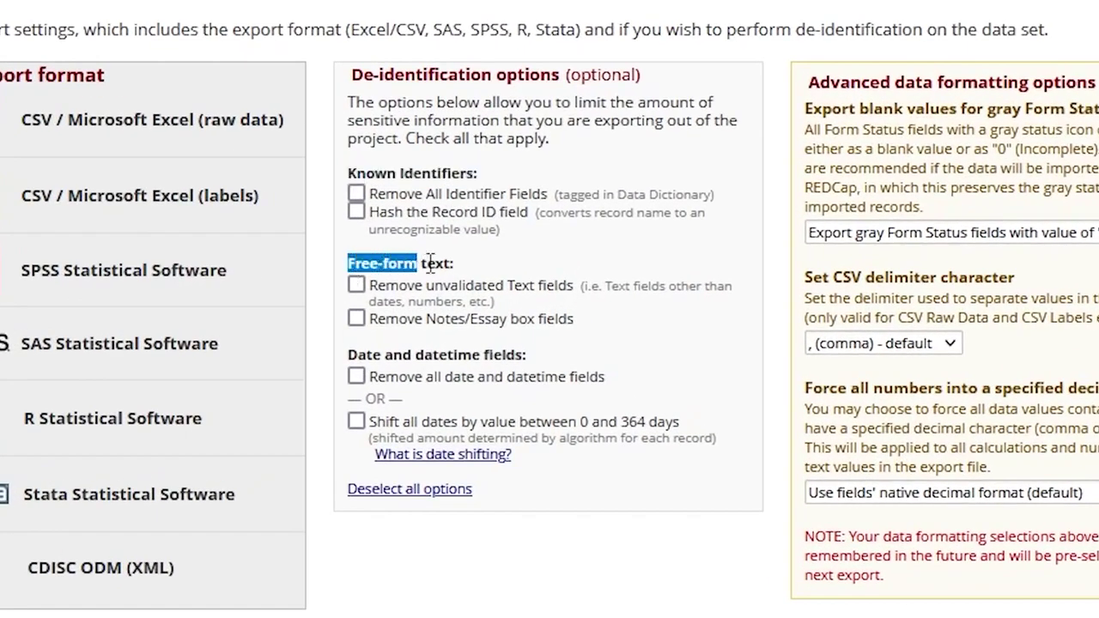
{"action": "left_click_drag", "start_coordinate": [347, 354], "coordinate": [529, 354]}
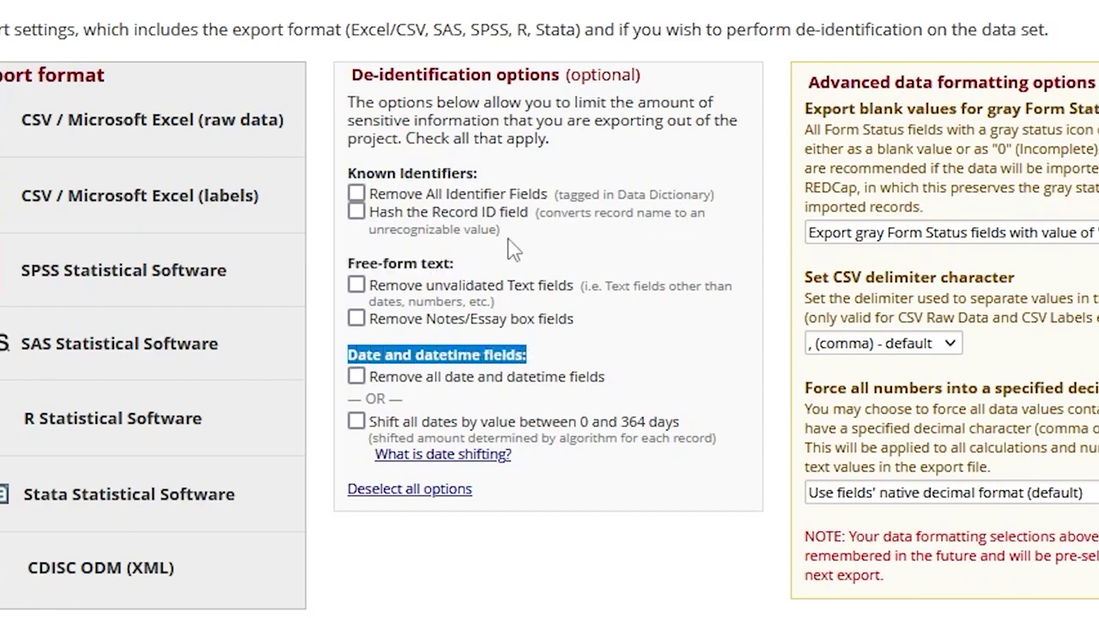
{"action": "left_click", "coordinate": [355, 82]}
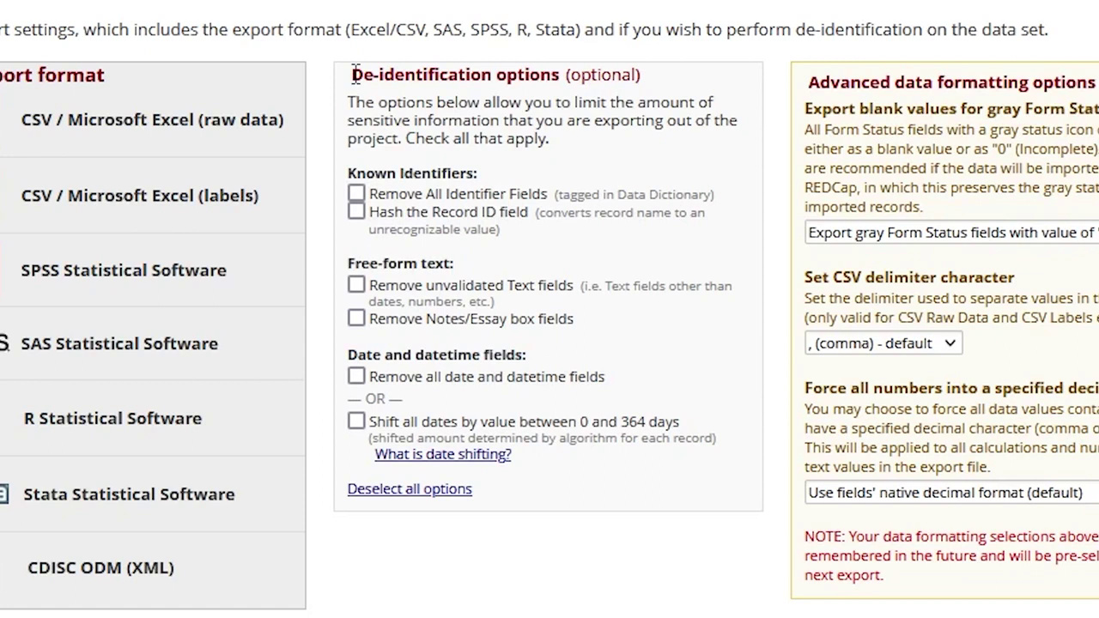
{"action": "left_click_drag", "start_coordinate": [350, 76], "coordinate": [566, 77]}
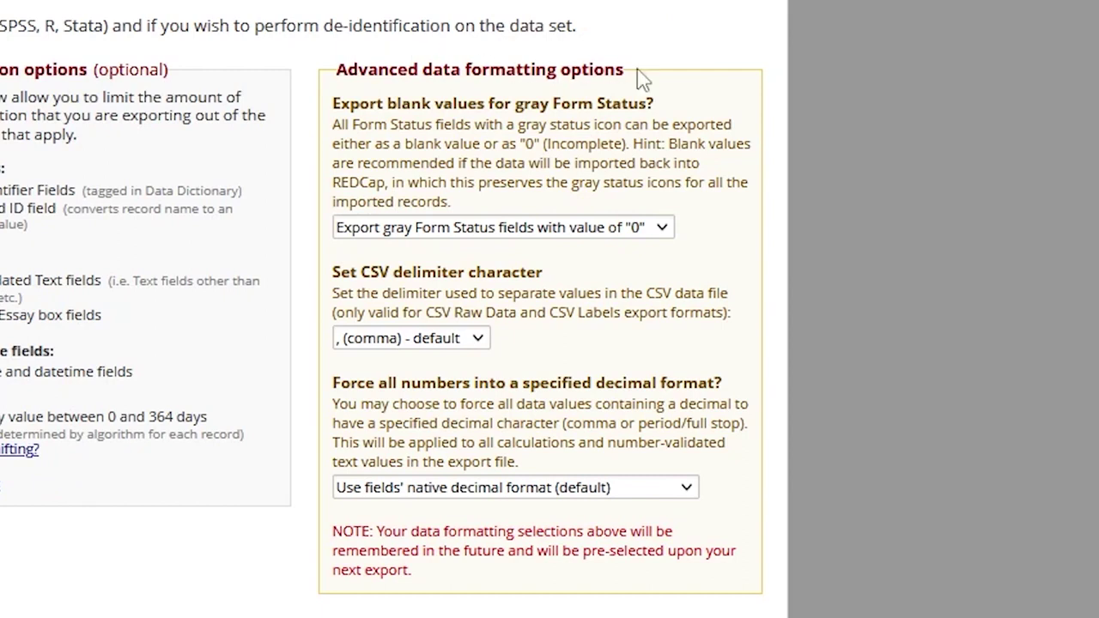
{"action": "scroll", "coordinate": [670, 85], "scroll_direction": "down", "scroll_amount": 4}
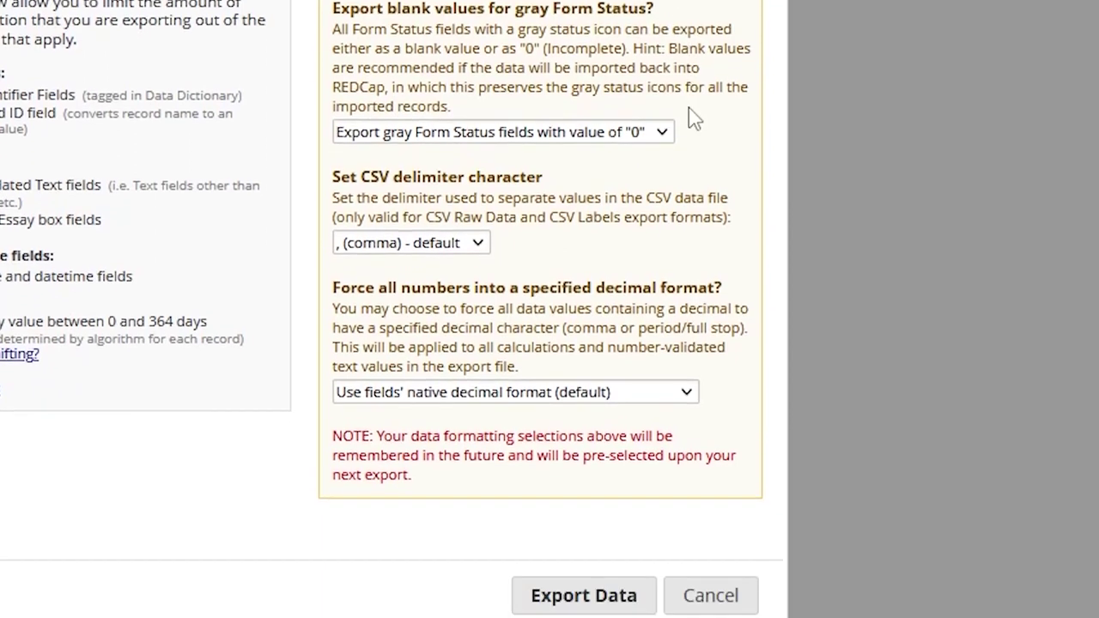
{"action": "scroll", "coordinate": [697, 90], "scroll_direction": "down", "scroll_amount": 1}
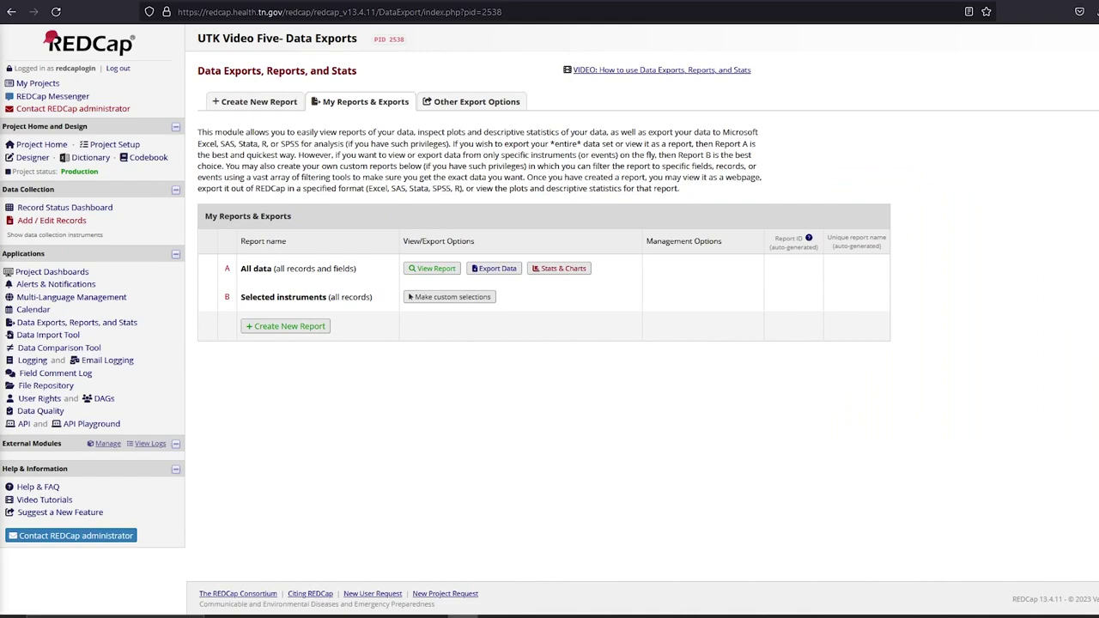
{"action": "left_click", "coordinate": [140, 326]}
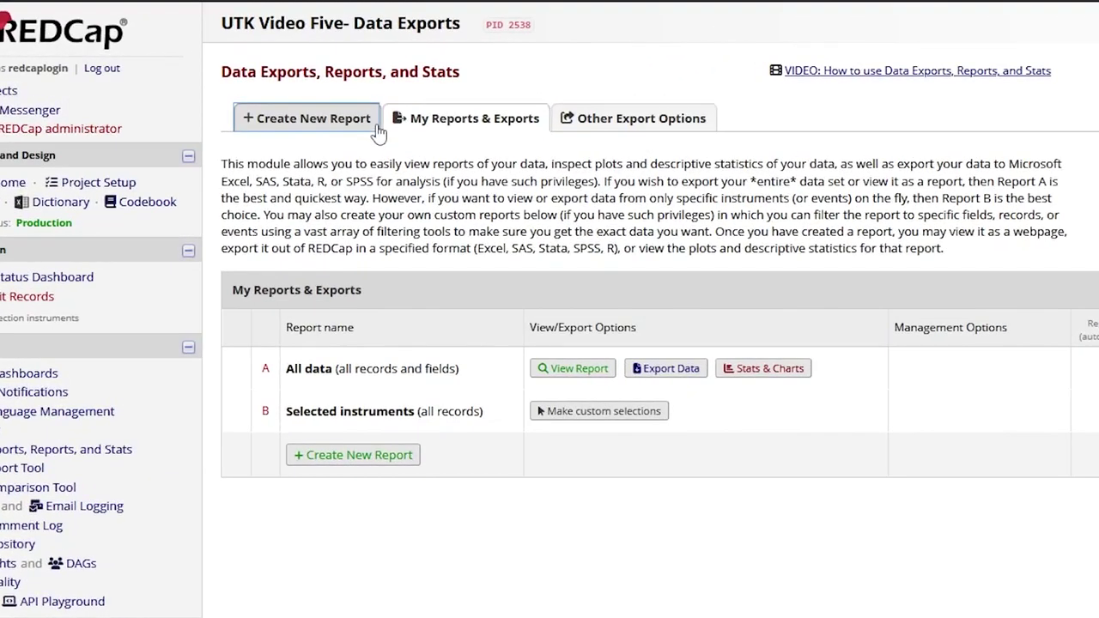
{"action": "left_click", "coordinate": [376, 126]}
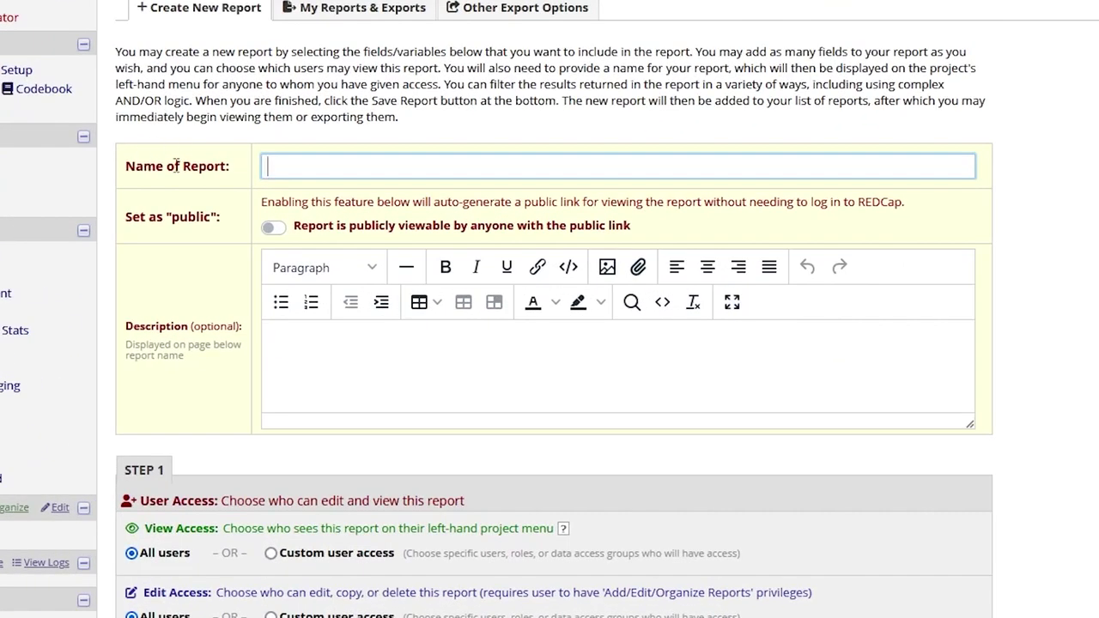
Name the new report 'Symptoms' and scroll down to the Step 1 and Step 2 sections.
{"action": "scroll", "coordinate": [241, 168], "scroll_direction": "down", "scroll_amount": 3}
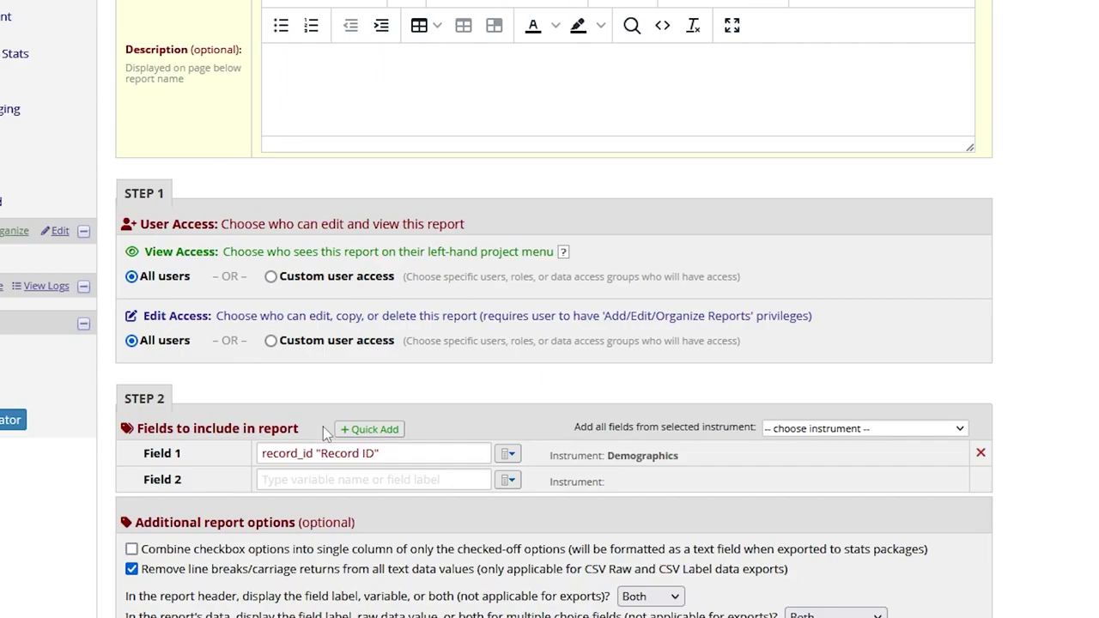
{"action": "type", "text": "Symp"}
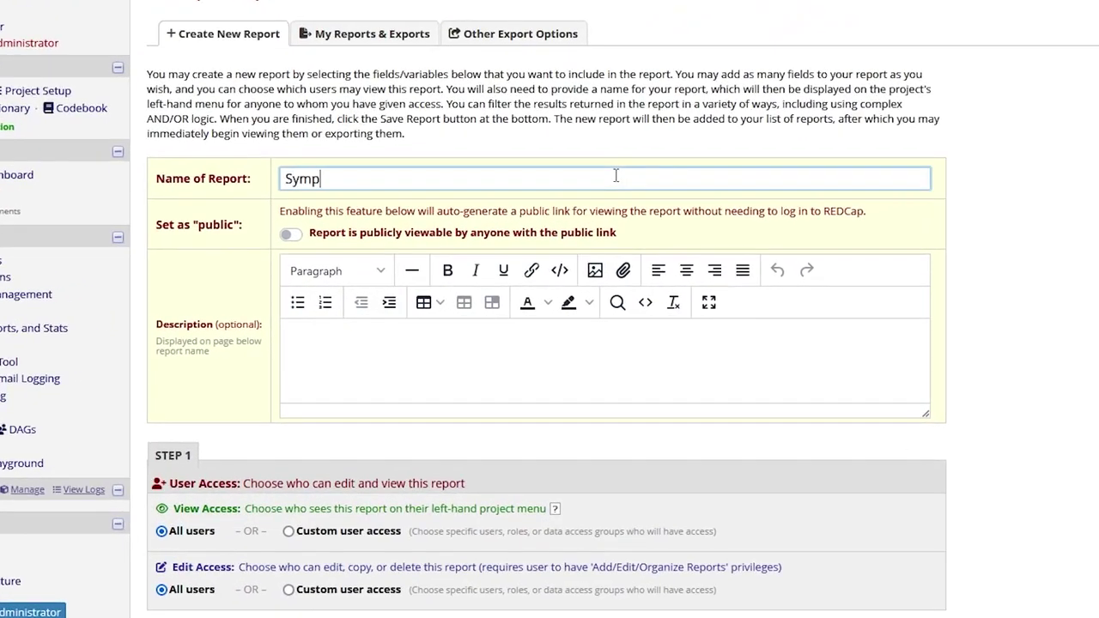
{"action": "type", "text": "toms"}
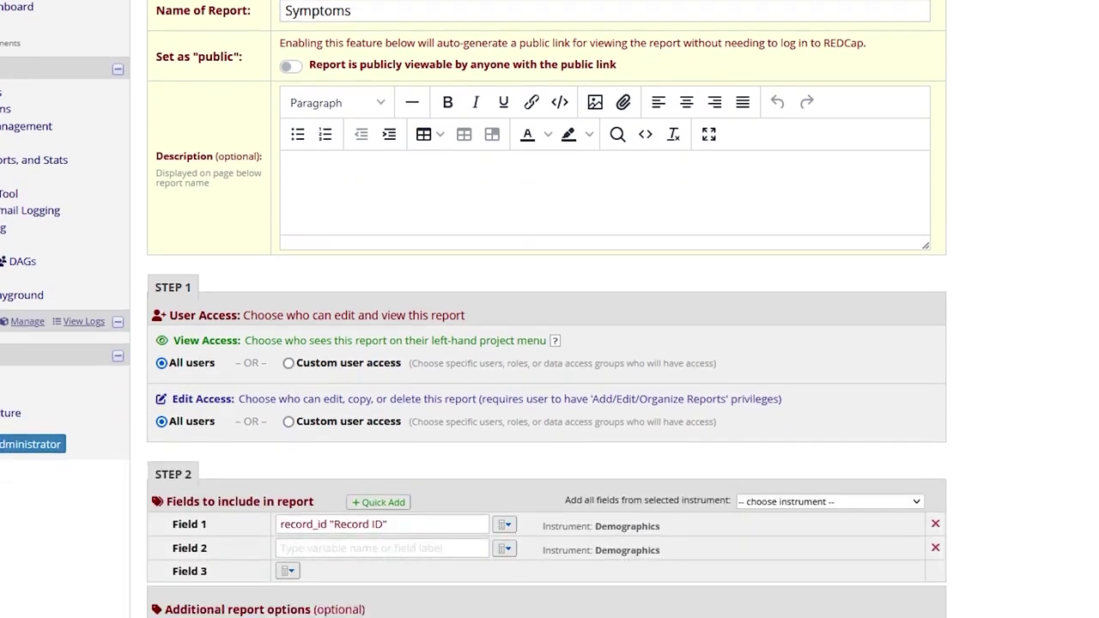
{"action": "scroll", "coordinate": [1068, 304], "scroll_direction": "down", "scroll_amount": 1}
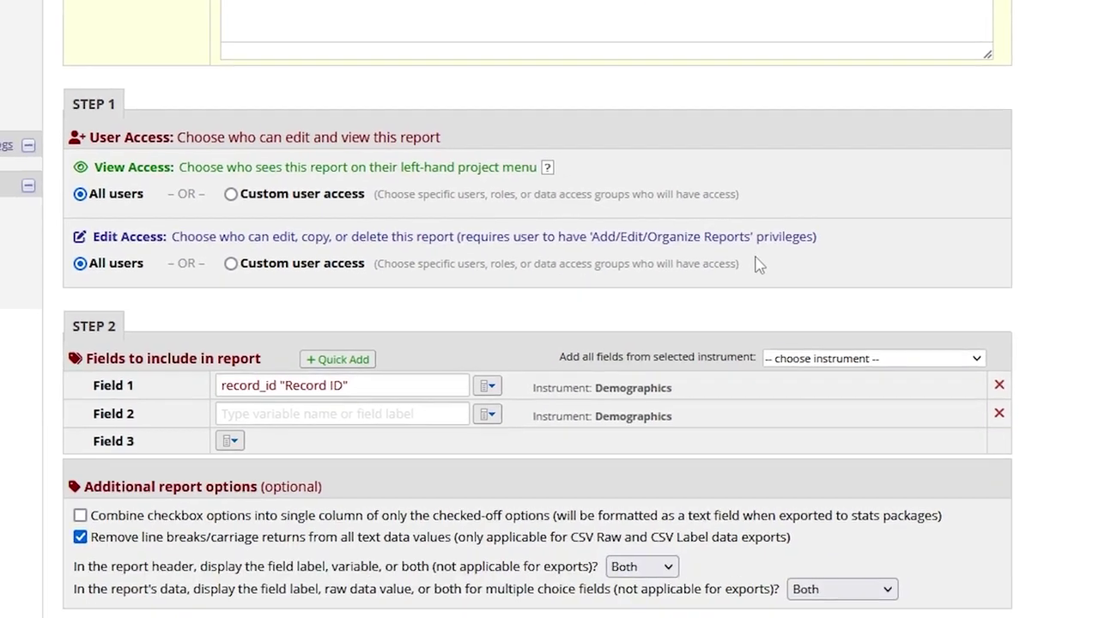
Add Name and Date of Birth as report Fields 2 and 3.
{"action": "left_click", "coordinate": [456, 335]}
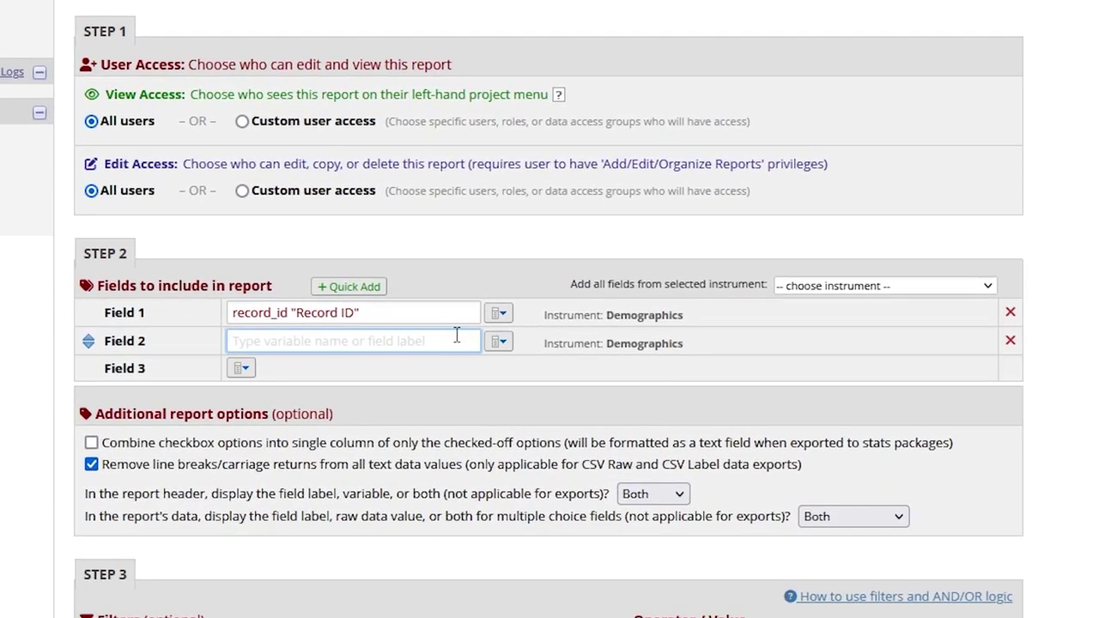
{"action": "type", "text": "name"}
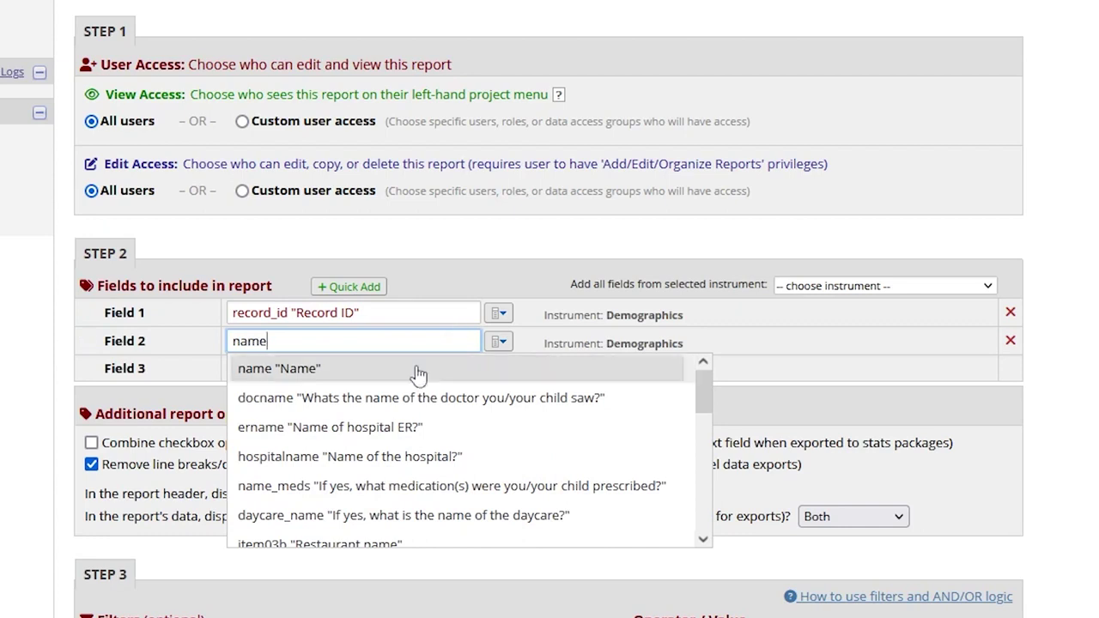
{"action": "left_click", "coordinate": [418, 371]}
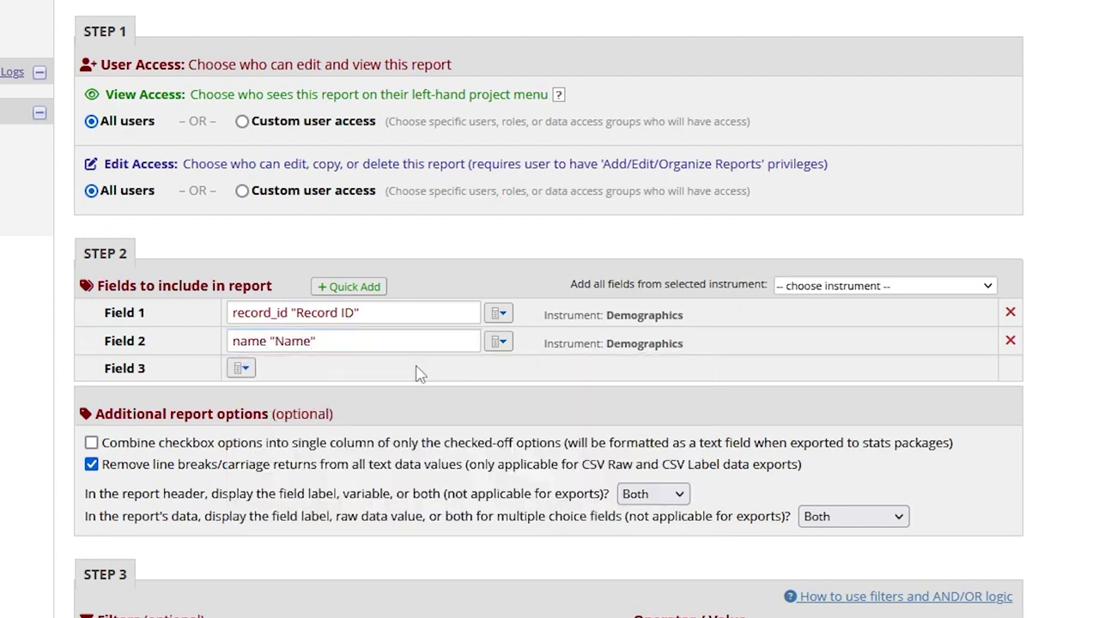
{"action": "left_click", "coordinate": [243, 368]}
{"action": "left_click", "coordinate": [341, 381]}
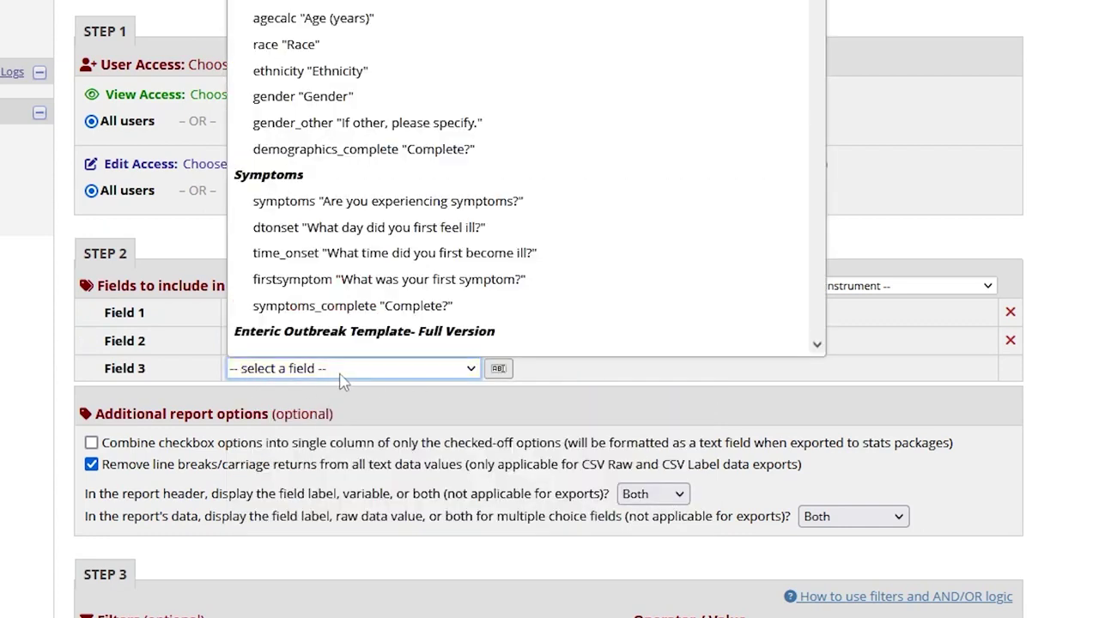
{"action": "left_click", "coordinate": [486, 263]}
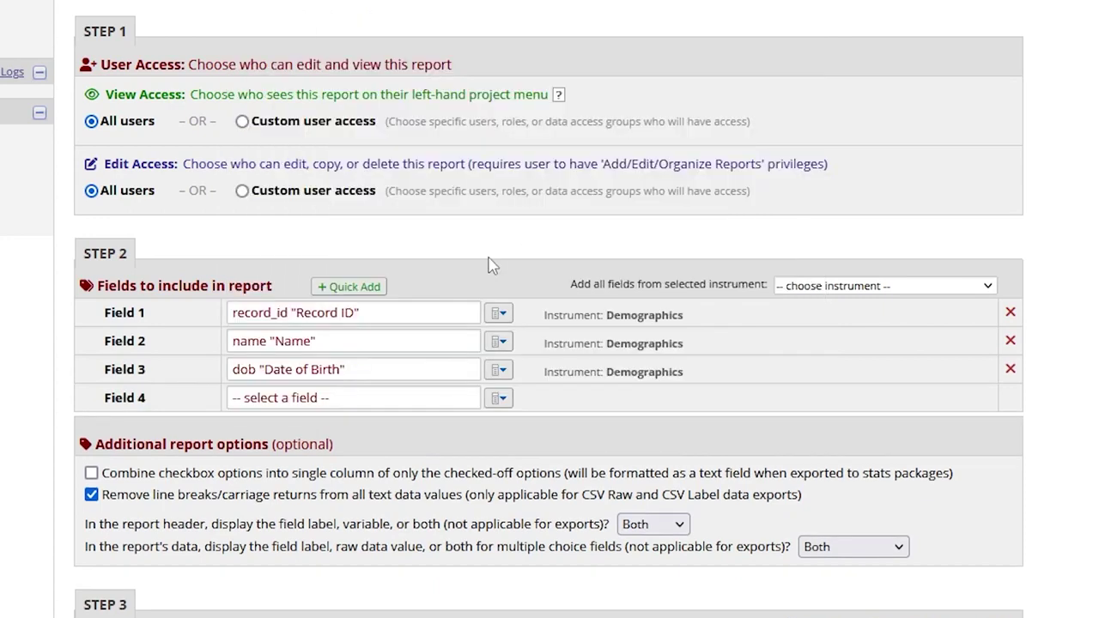
Add Age (years) and all five Symptoms instrument fields to the report.
{"action": "left_click", "coordinate": [364, 287]}
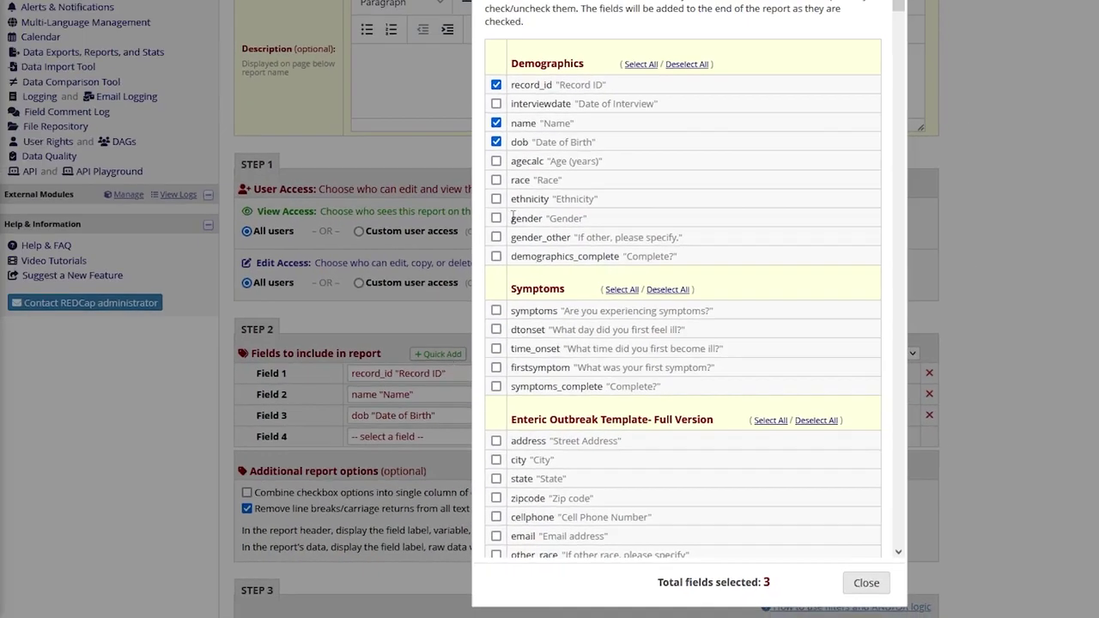
{"action": "left_click", "coordinate": [497, 161]}
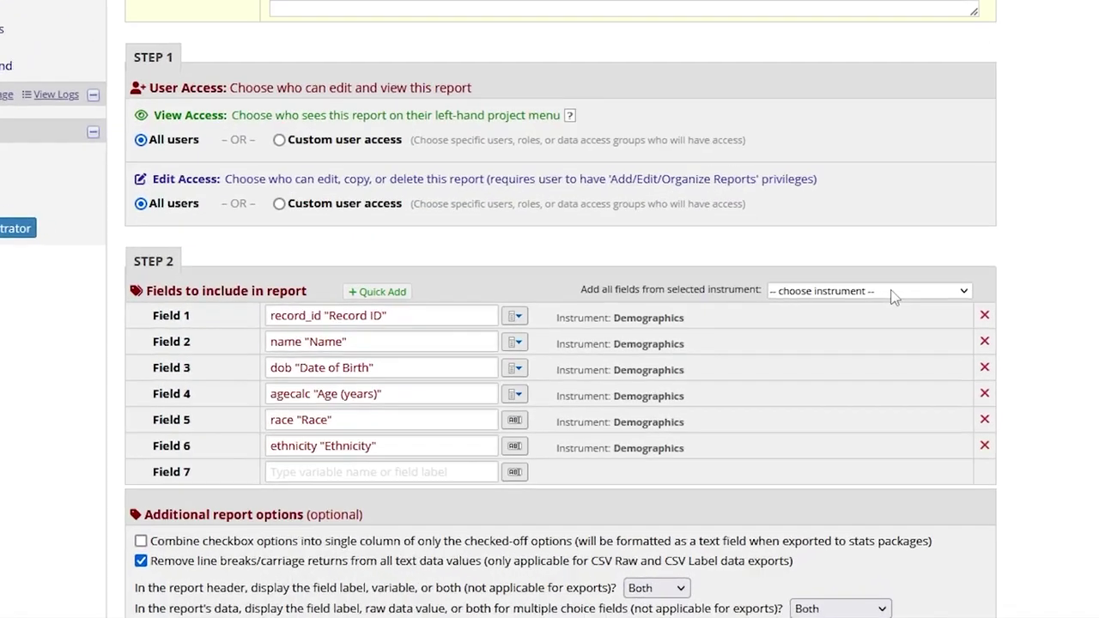
{"action": "left_click", "coordinate": [915, 254]}
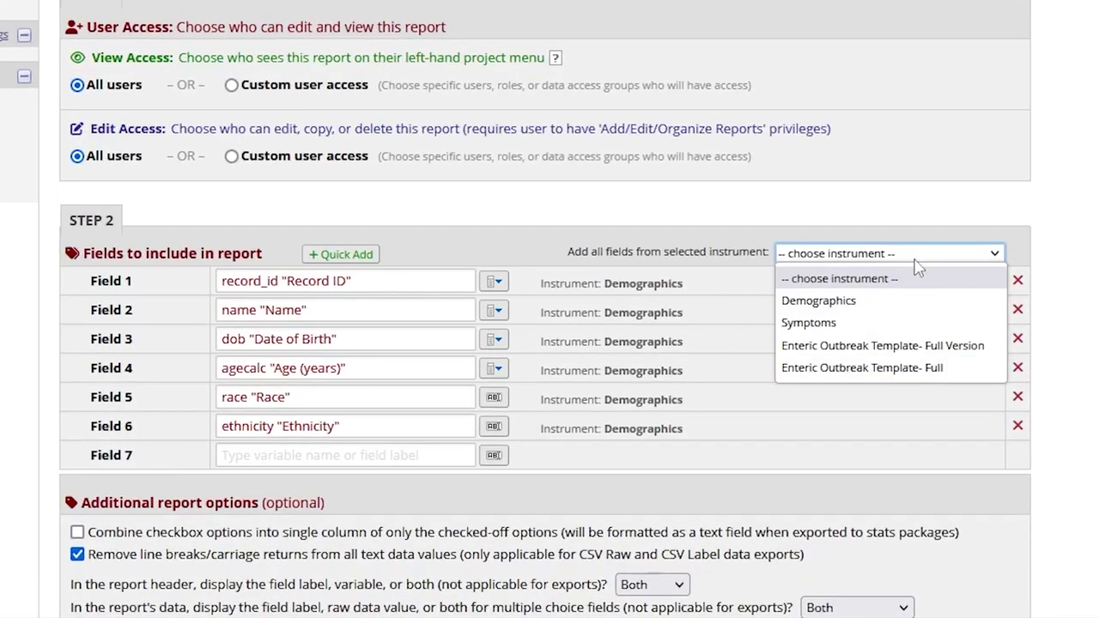
{"action": "left_click", "coordinate": [911, 324]}
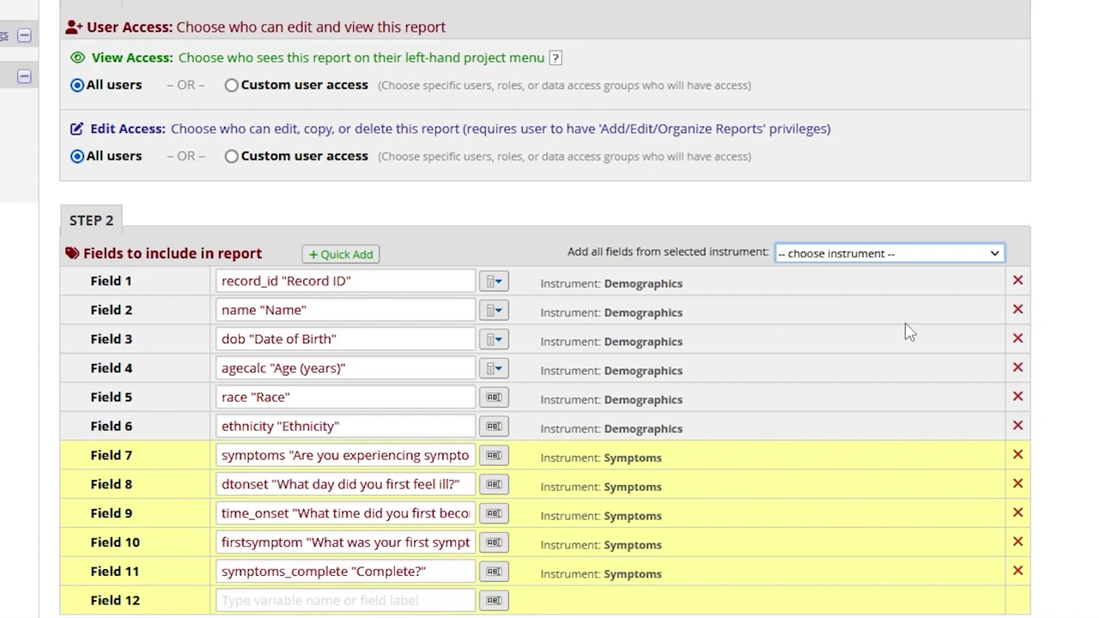
Set Filter 1 to keep only records with symptoms = Yes.
{"action": "scroll", "coordinate": [773, 309], "scroll_direction": "down", "scroll_amount": 4}
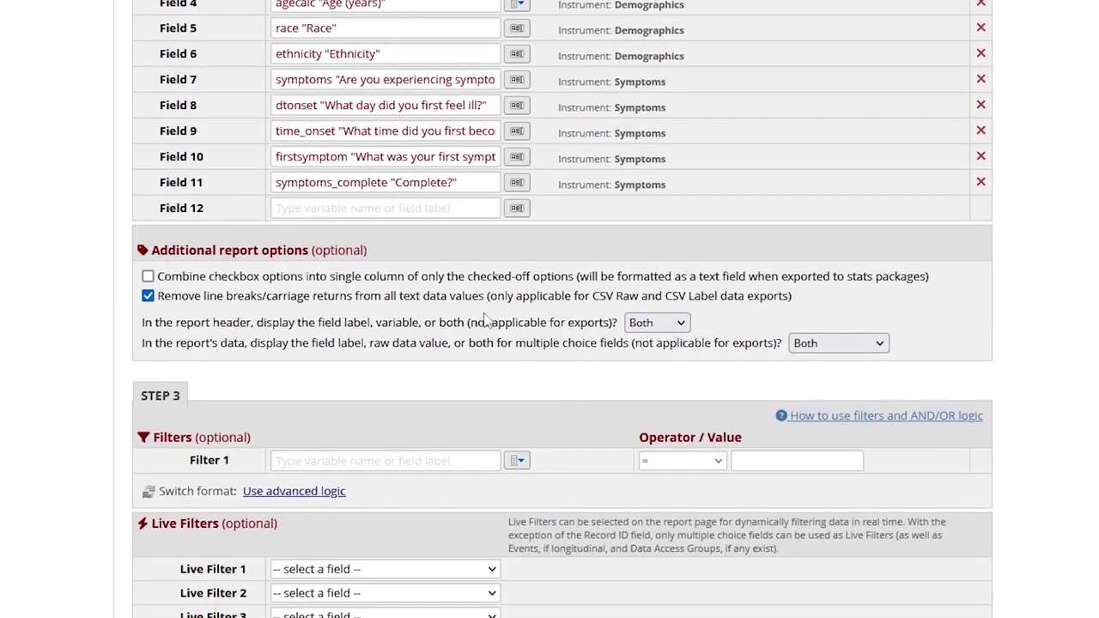
{"action": "scroll", "coordinate": [481, 319], "scroll_direction": "down", "scroll_amount": 3}
{"action": "scroll", "coordinate": [474, 322], "scroll_direction": "down", "scroll_amount": 1}
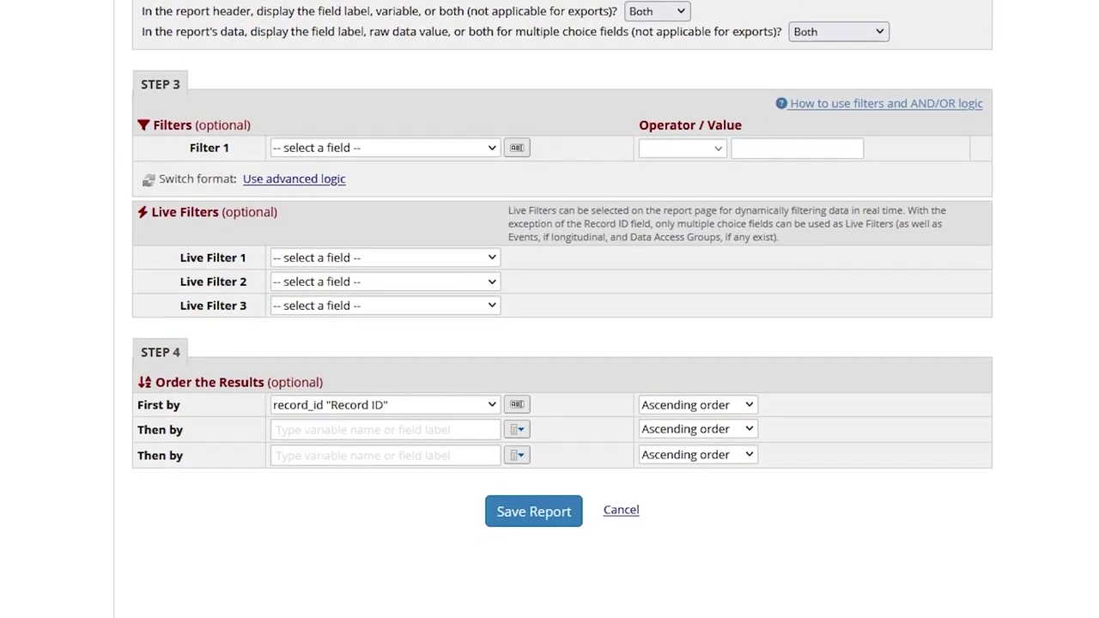
{"action": "left_click", "coordinate": [446, 149]}
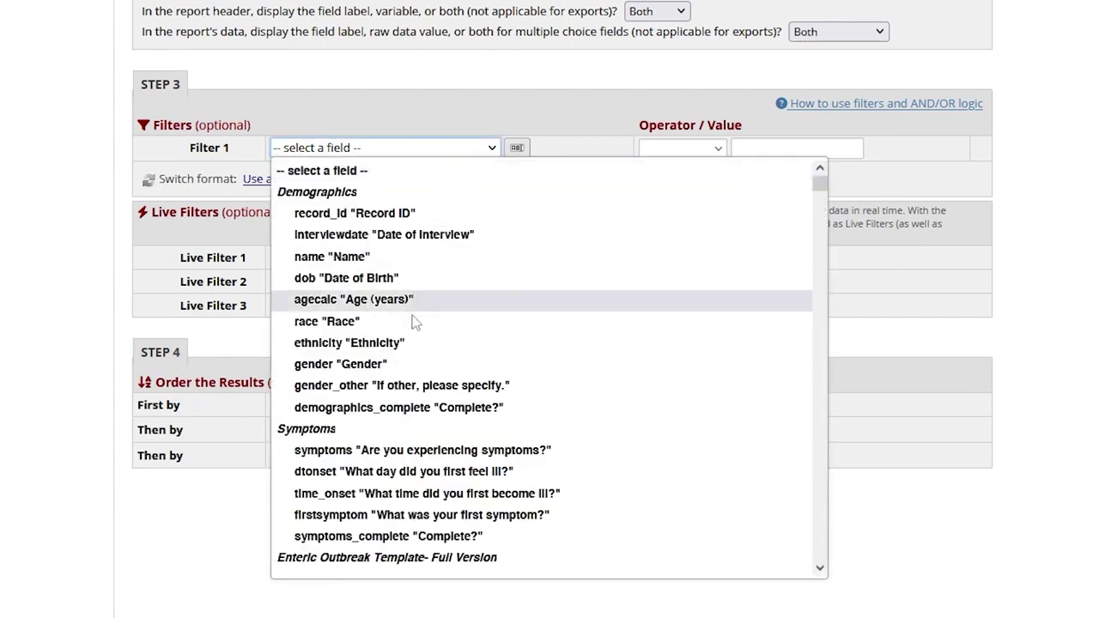
{"action": "left_click", "coordinate": [418, 453]}
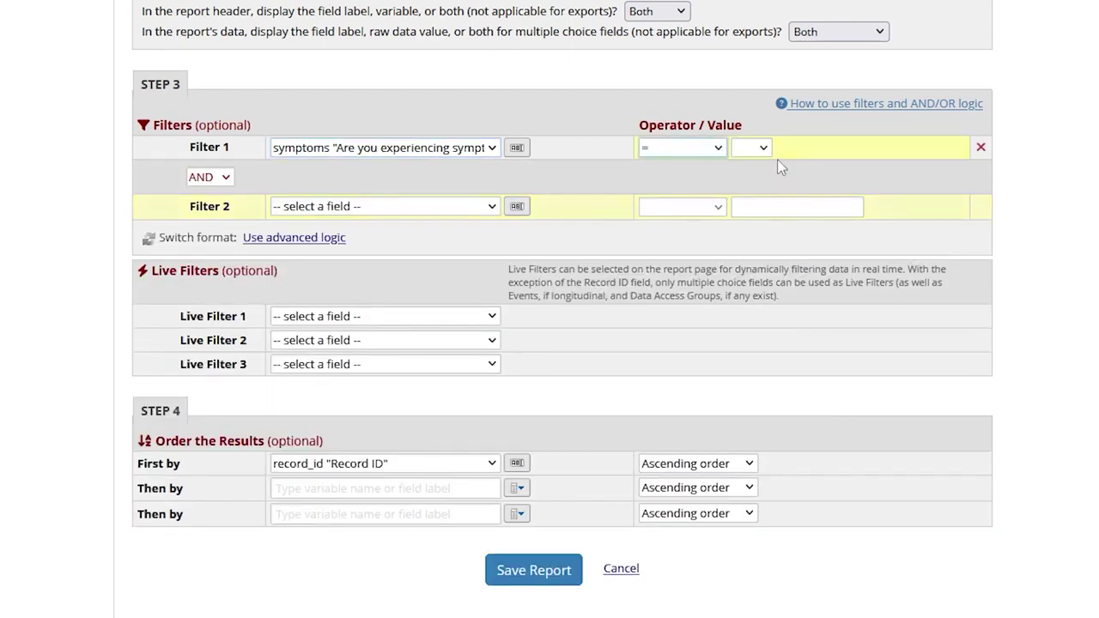
{"action": "left_click", "coordinate": [763, 148]}
{"action": "left_click", "coordinate": [759, 192]}
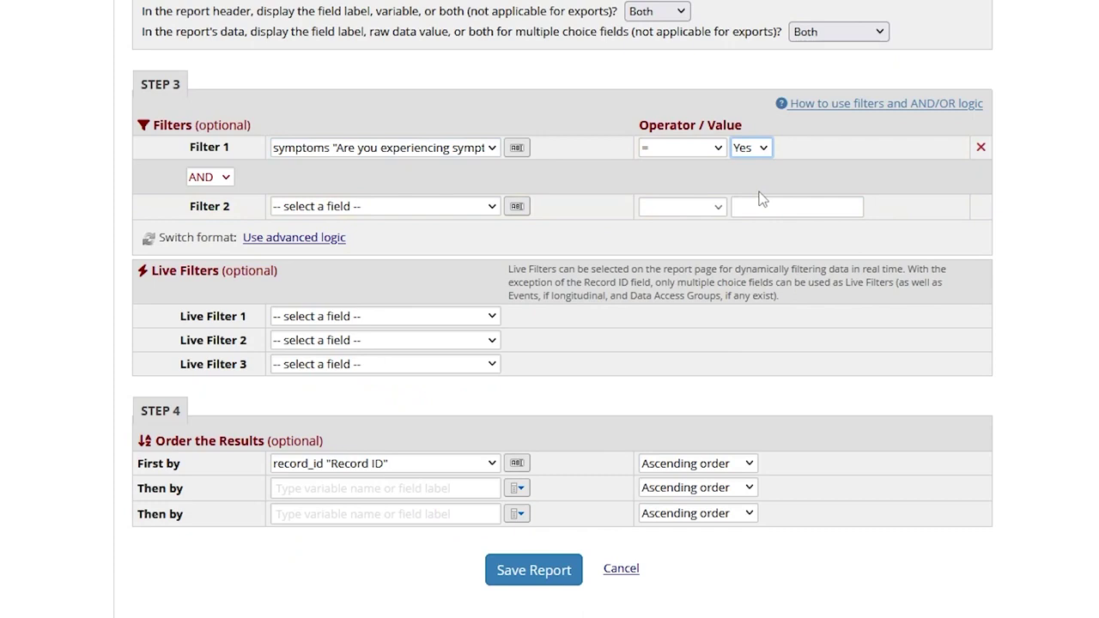
Keep the report sorted first by Record ID in ascending order.
{"action": "left_click", "coordinate": [491, 316]}
{"action": "scroll", "coordinate": [492, 447], "scroll_direction": "up", "scroll_amount": 2}
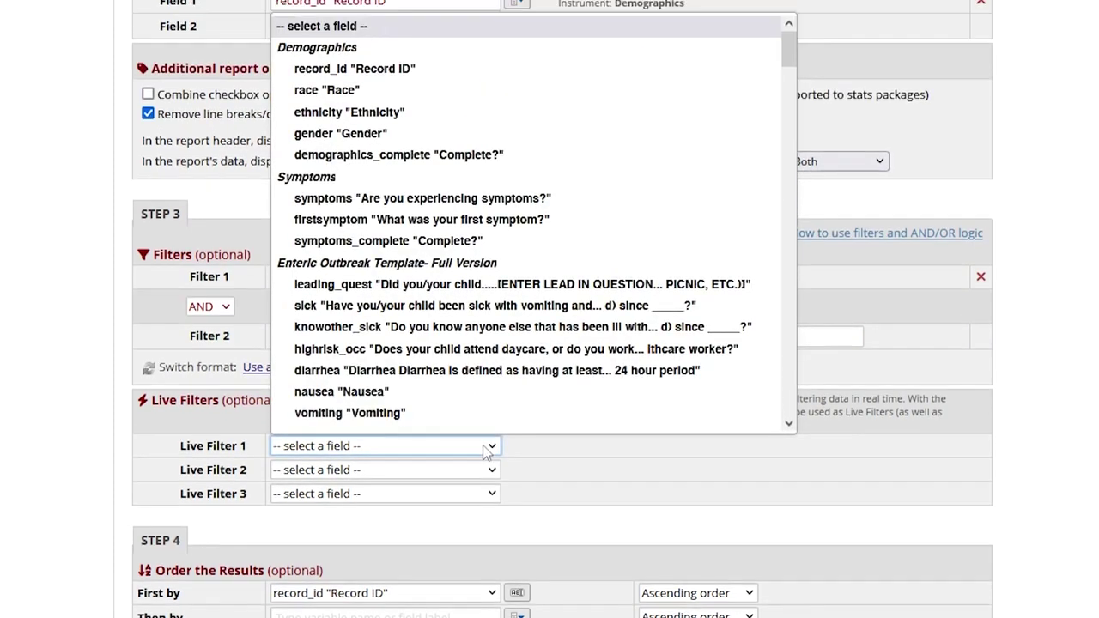
{"action": "scroll", "coordinate": [559, 391], "scroll_direction": "down", "scroll_amount": 3}
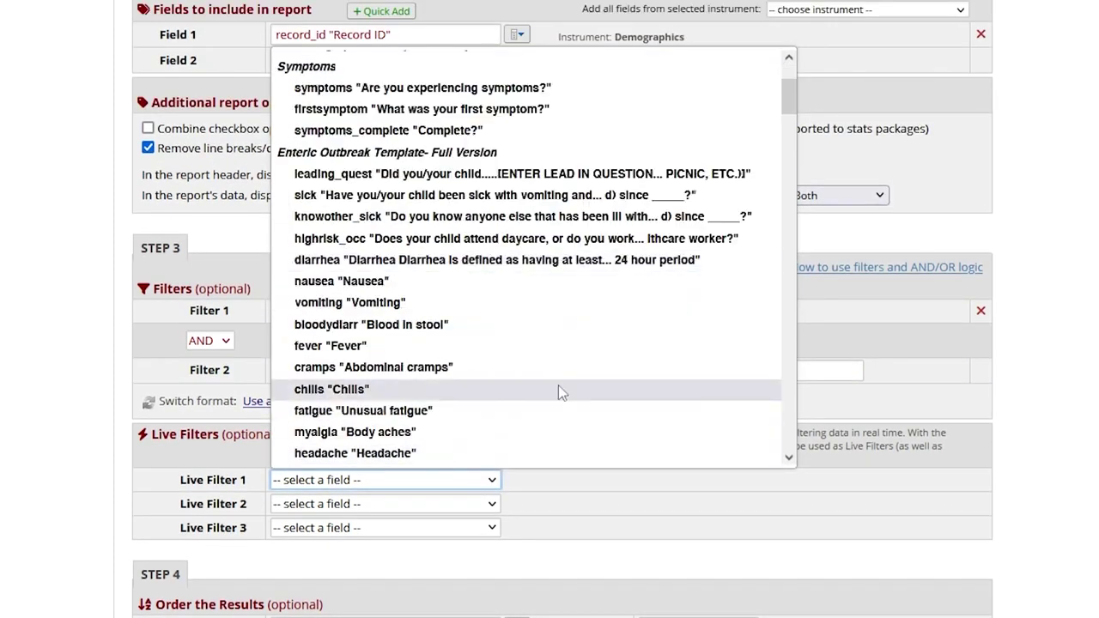
{"action": "scroll", "coordinate": [573, 391], "scroll_direction": "down", "scroll_amount": 2}
{"action": "scroll", "coordinate": [573, 390], "scroll_direction": "down", "scroll_amount": 2}
{"action": "scroll", "coordinate": [575, 391], "scroll_direction": "down", "scroll_amount": 1}
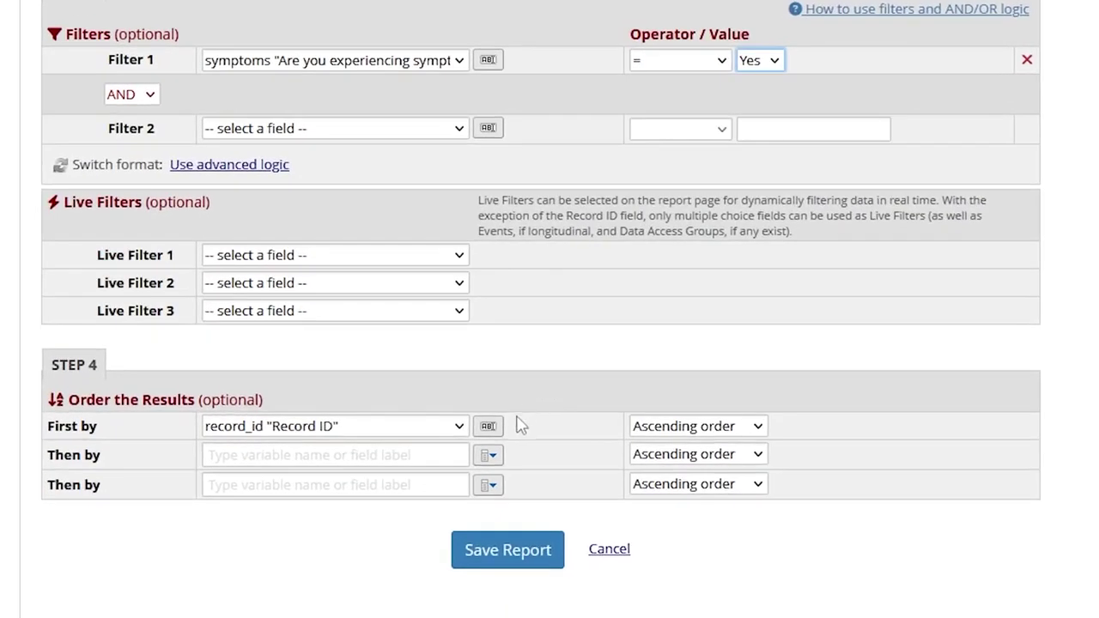
{"action": "left_click", "coordinate": [722, 433]}
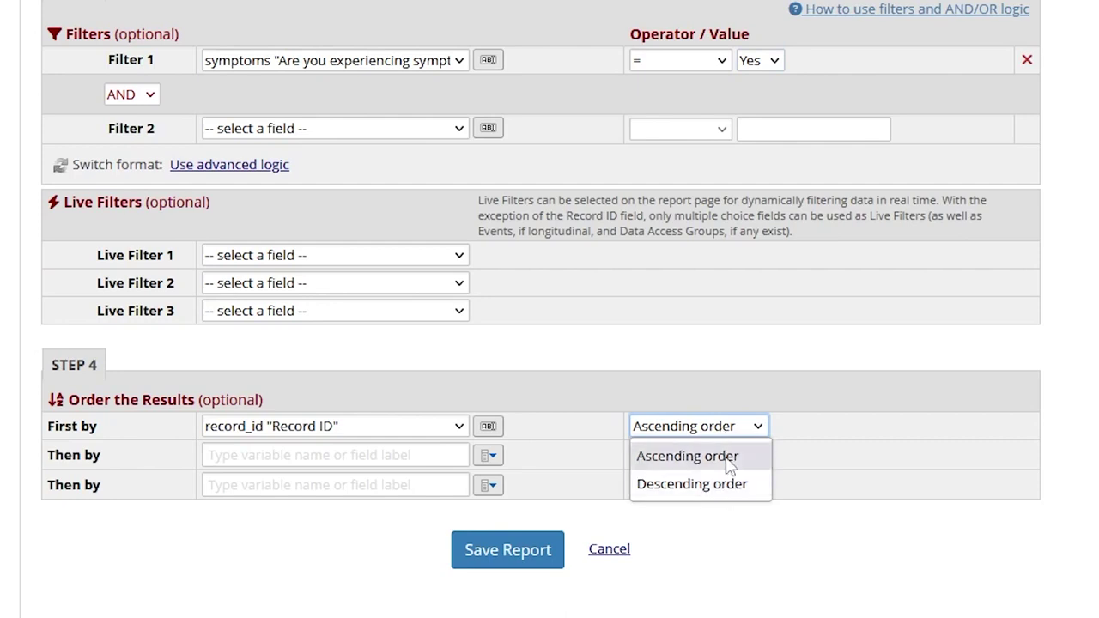
{"action": "left_click", "coordinate": [805, 452]}
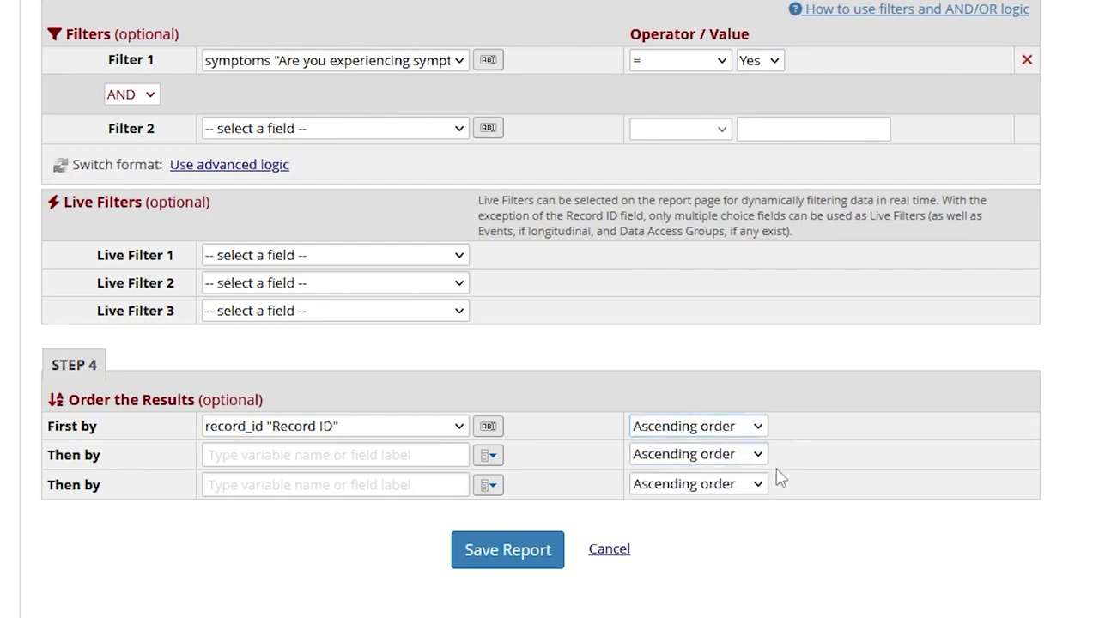
Save the Symptoms report and view its three symptomatic records, then go to Alerts & Notifications.
{"action": "left_click", "coordinate": [498, 552]}
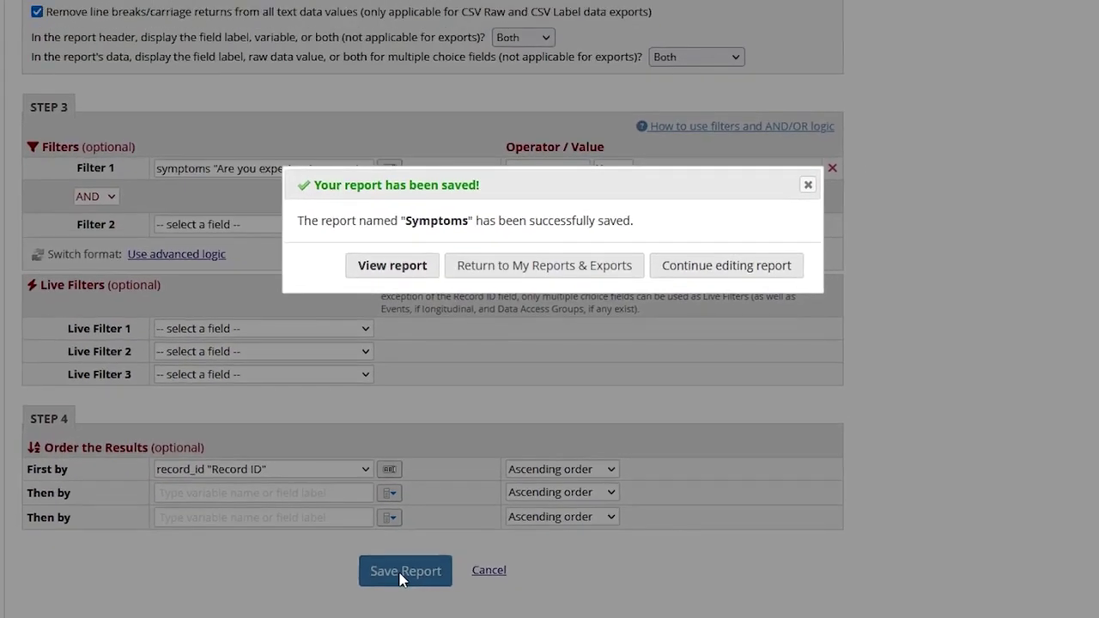
{"action": "left_click", "coordinate": [415, 277]}
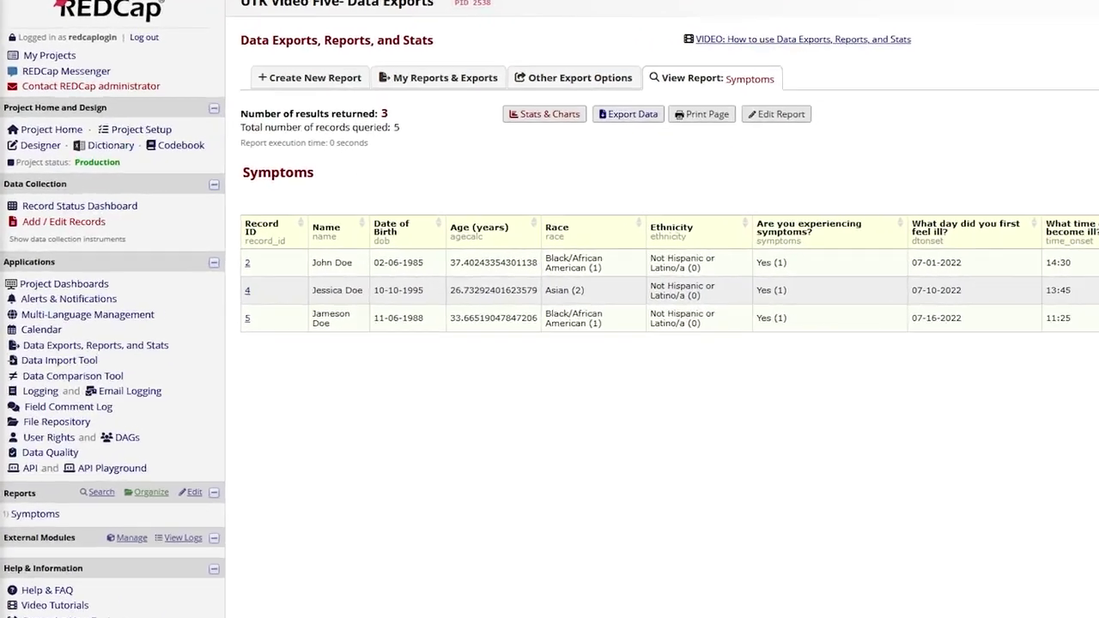
{"action": "left_click", "coordinate": [130, 336]}
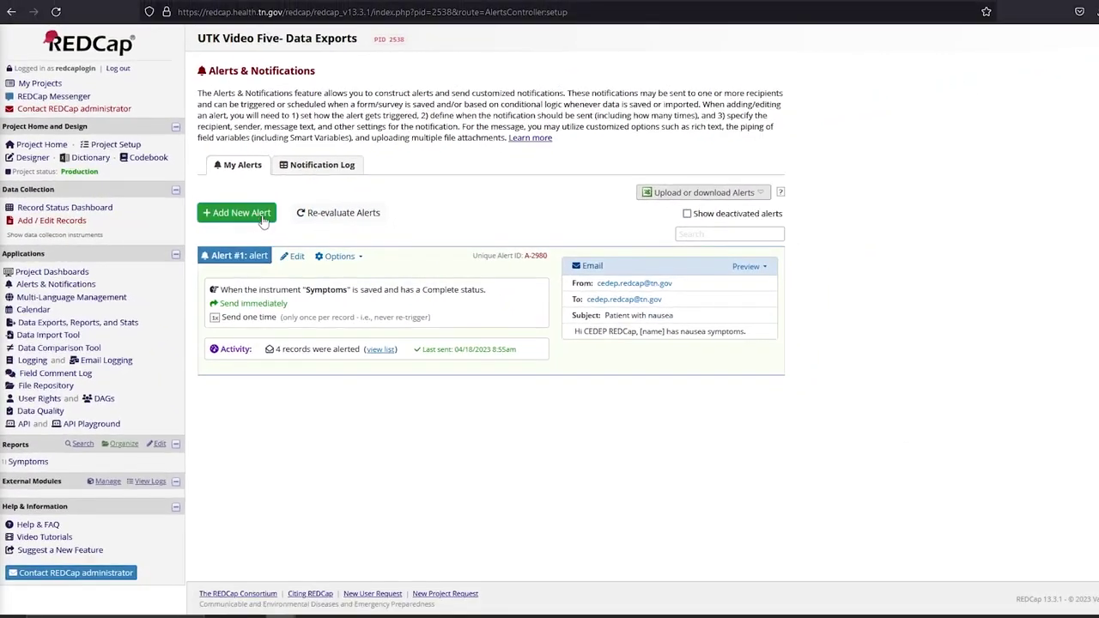
Start a new alert and scroll through its blank settings form.
{"action": "left_click", "coordinate": [264, 217]}
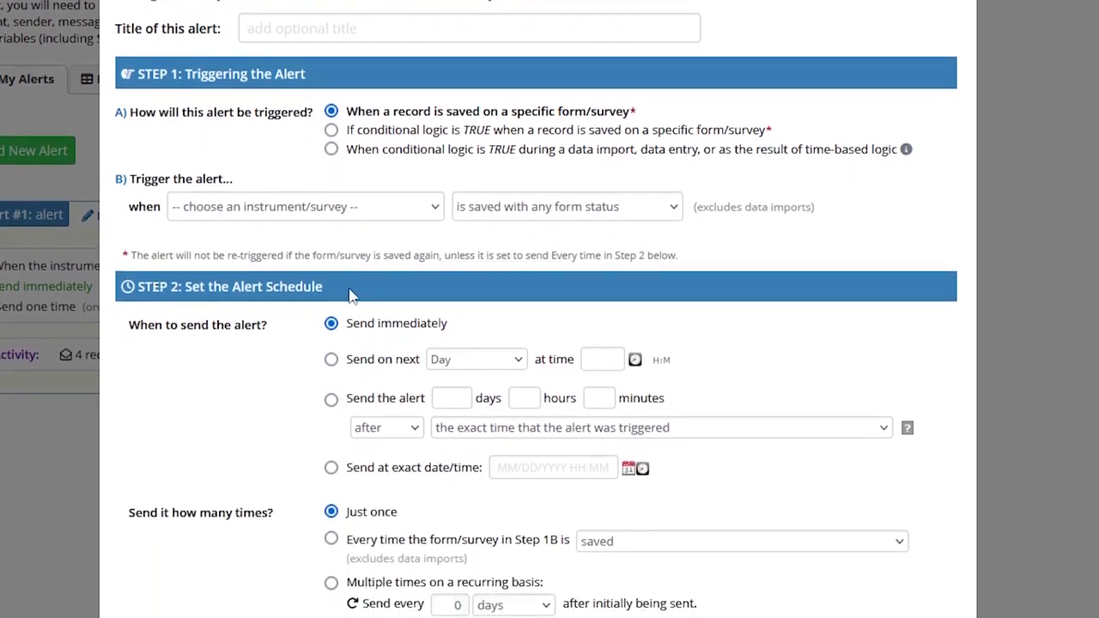
{"action": "scroll", "coordinate": [352, 296], "scroll_direction": "down", "scroll_amount": 6}
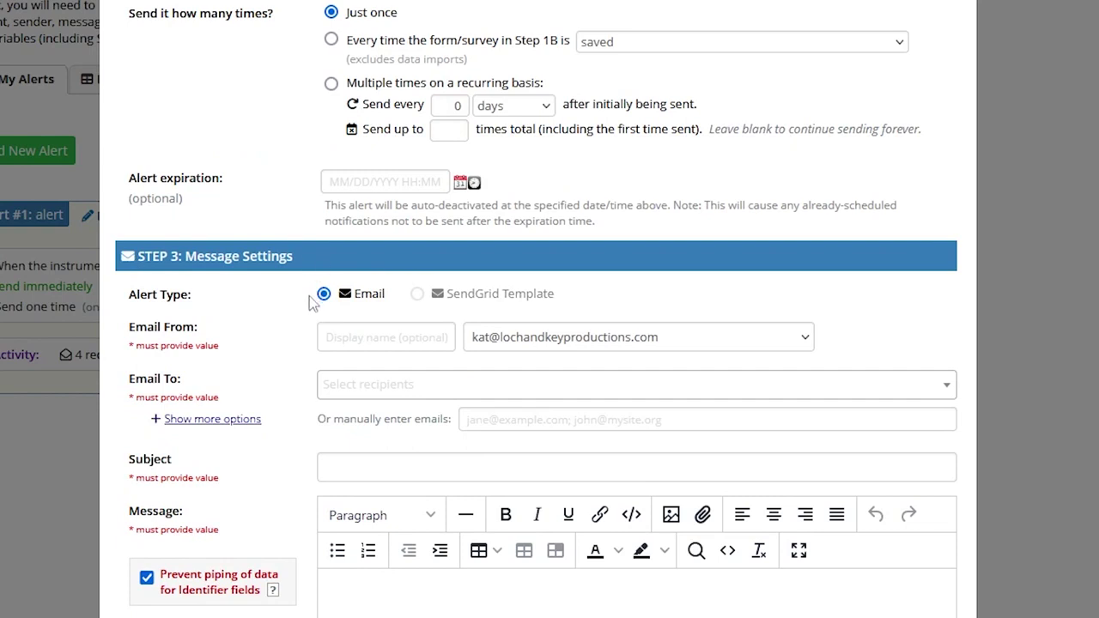
{"action": "scroll", "coordinate": [309, 311], "scroll_direction": "down", "scroll_amount": 3}
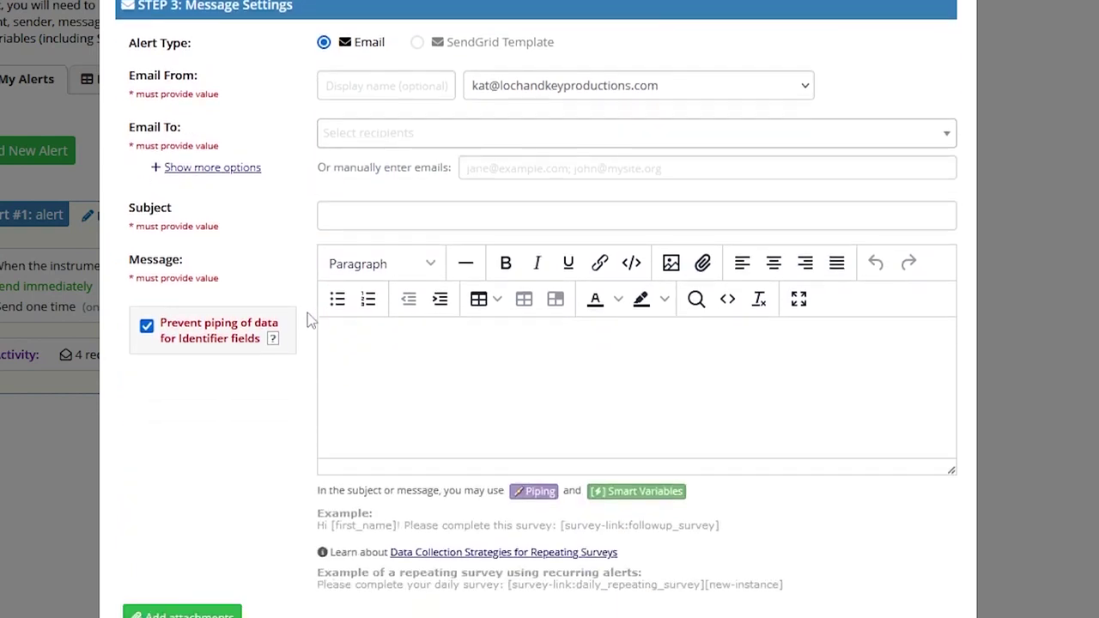
{"action": "scroll", "coordinate": [309, 325], "scroll_direction": "down", "scroll_amount": 2}
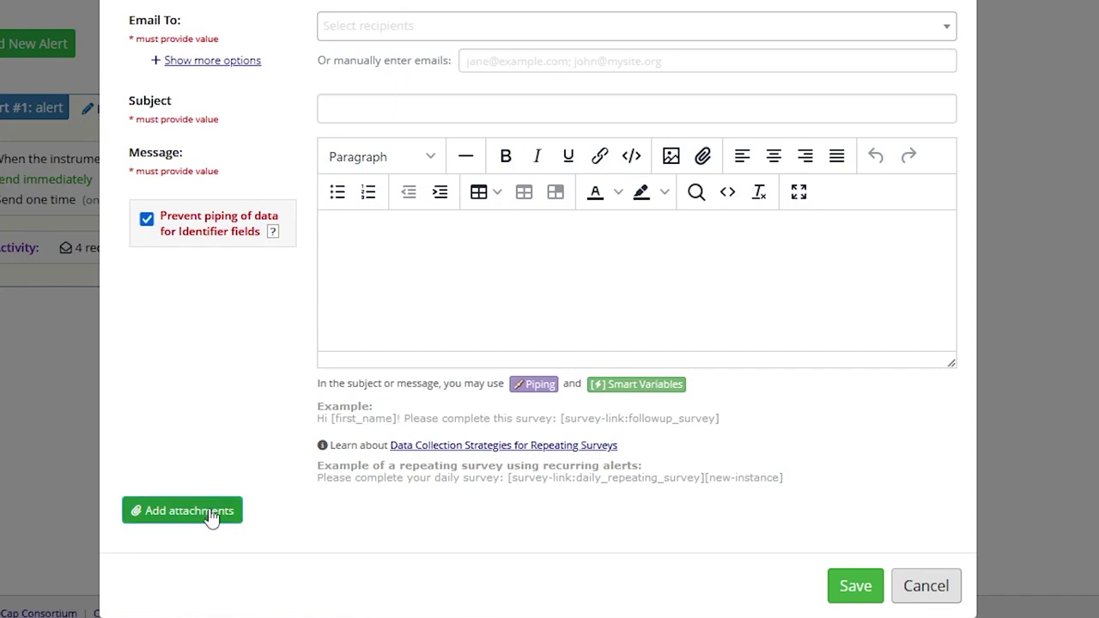
{"action": "scroll", "coordinate": [258, 405], "scroll_direction": "up", "scroll_amount": 2}
{"action": "scroll", "coordinate": [167, 327], "scroll_direction": "up", "scroll_amount": 5}
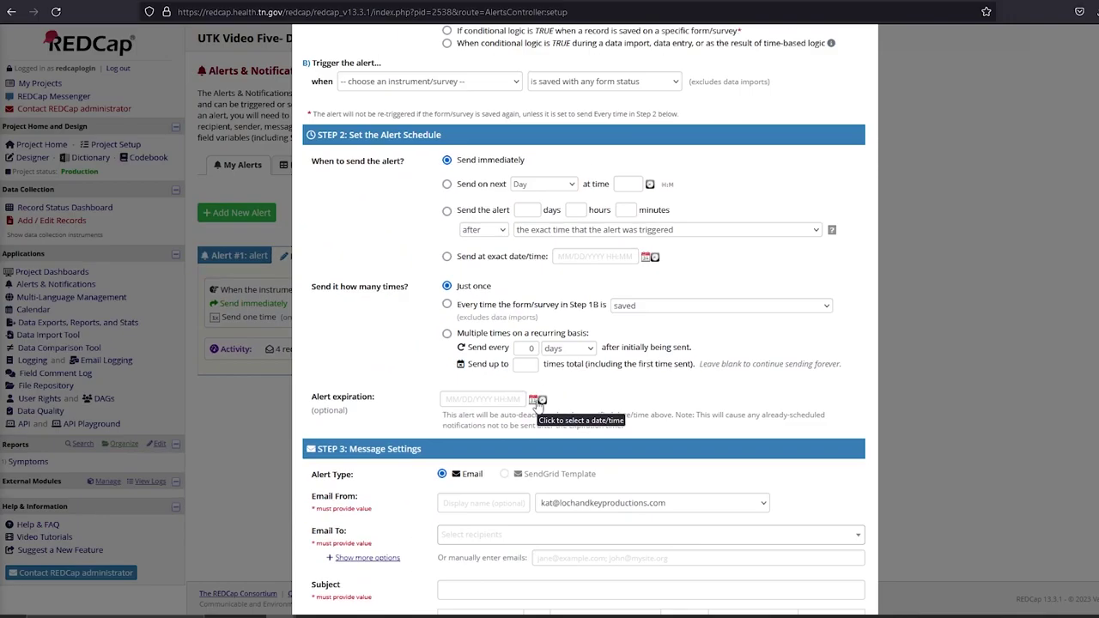
{"action": "scroll", "coordinate": [515, 413], "scroll_direction": "down", "scroll_amount": 2}
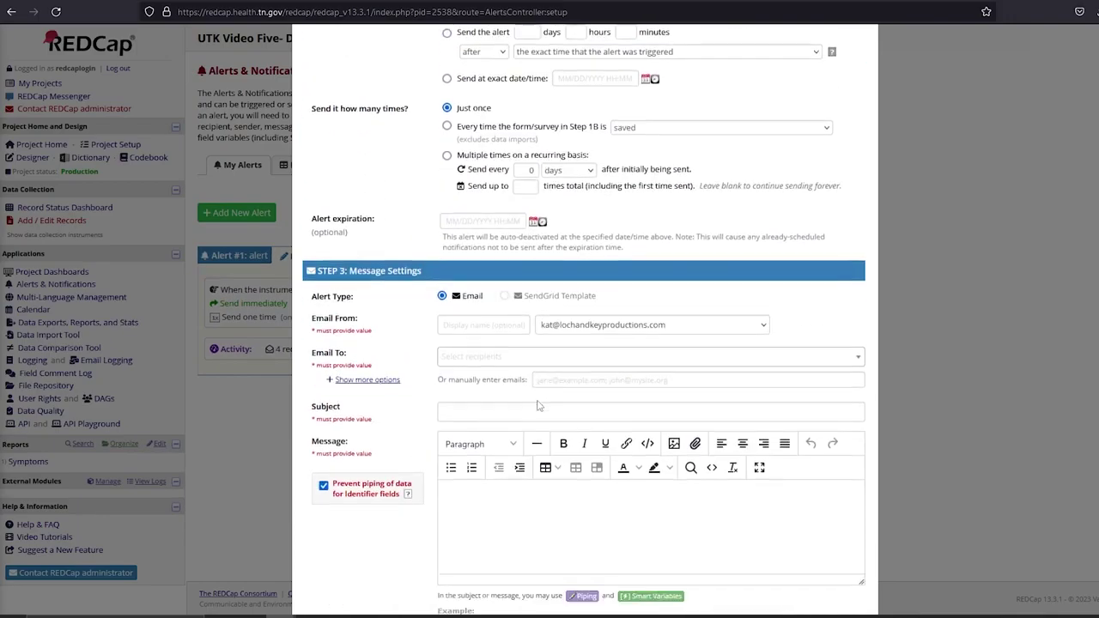
{"action": "scroll", "coordinate": [507, 427], "scroll_direction": "down", "scroll_amount": 2}
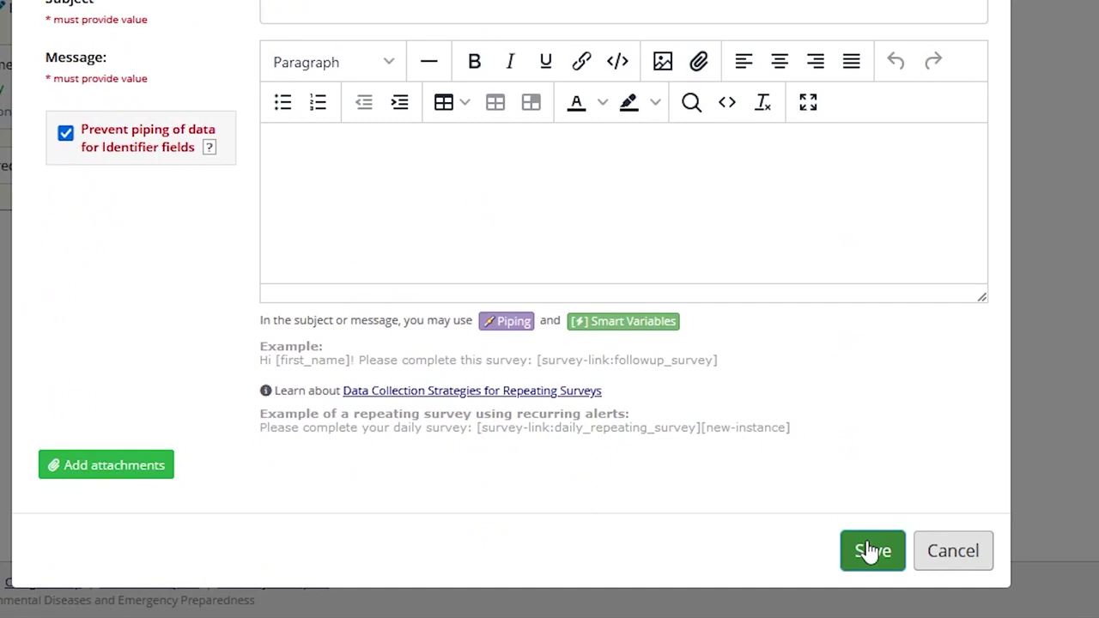
Close the alert form and load the four past nausea notifications in the Notification Log.
{"action": "left_click", "coordinate": [869, 551]}
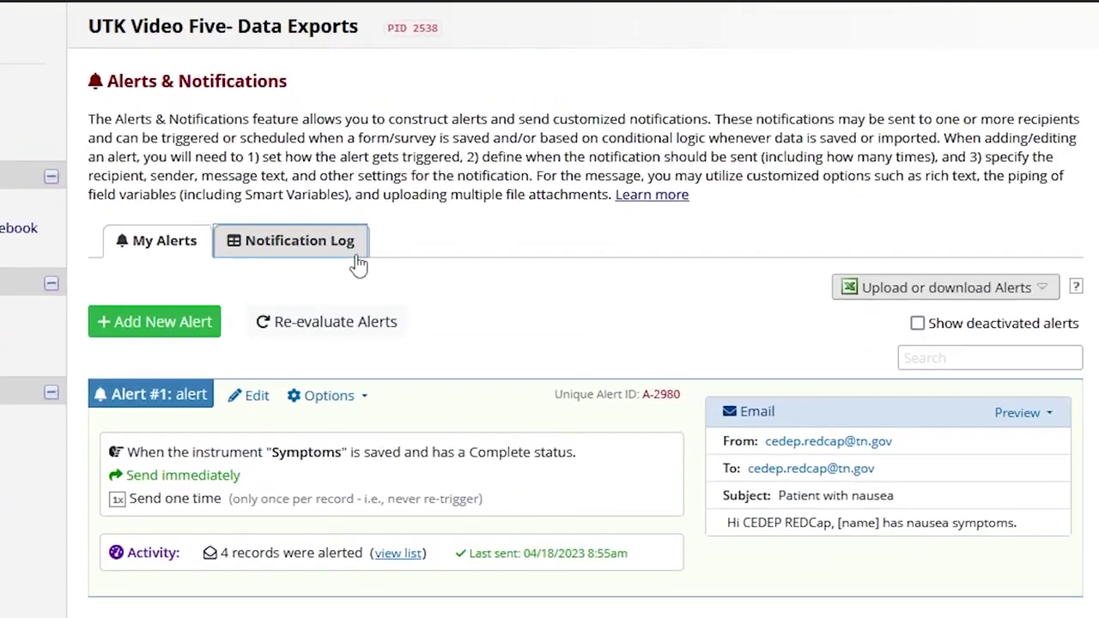
{"action": "left_click", "coordinate": [358, 256]}
{"action": "left_click", "coordinate": [428, 248]}
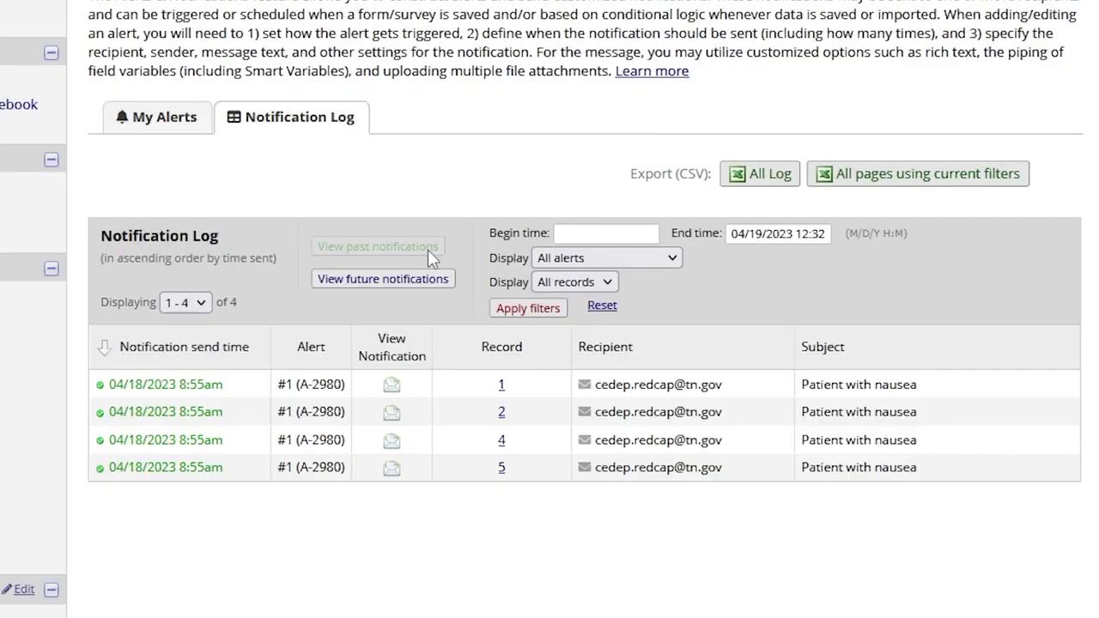